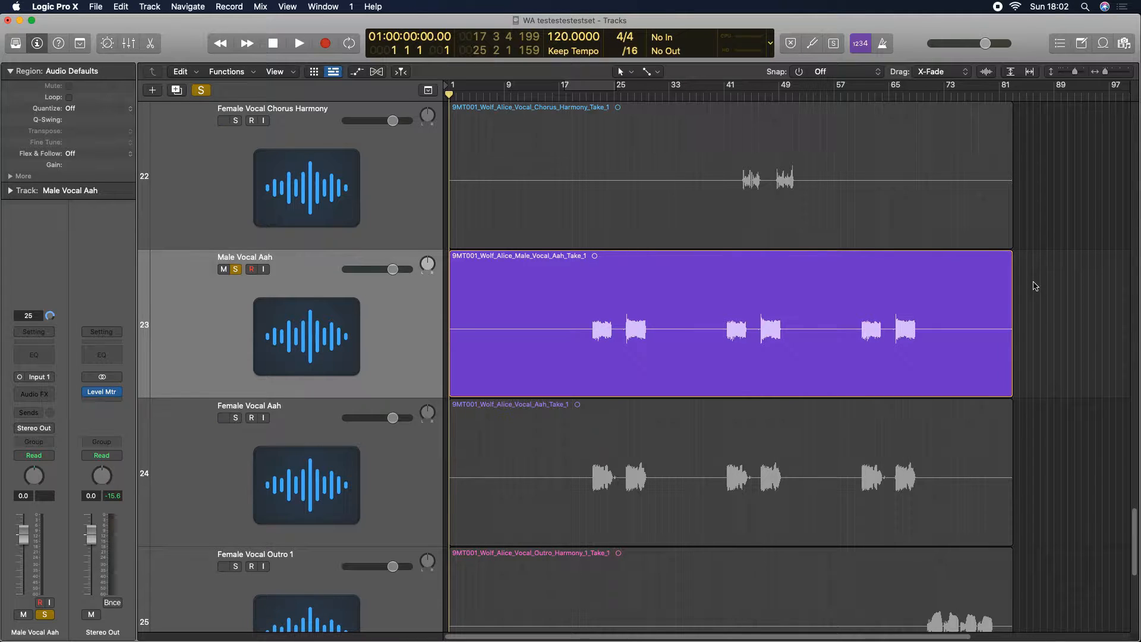
- Open Remove Silence for the Male Vocal Aah region and set the threshold to -20 dB
{"action": "scroll", "coordinate": [1034, 286], "scroll_direction": "up", "scroll_amount": 1}
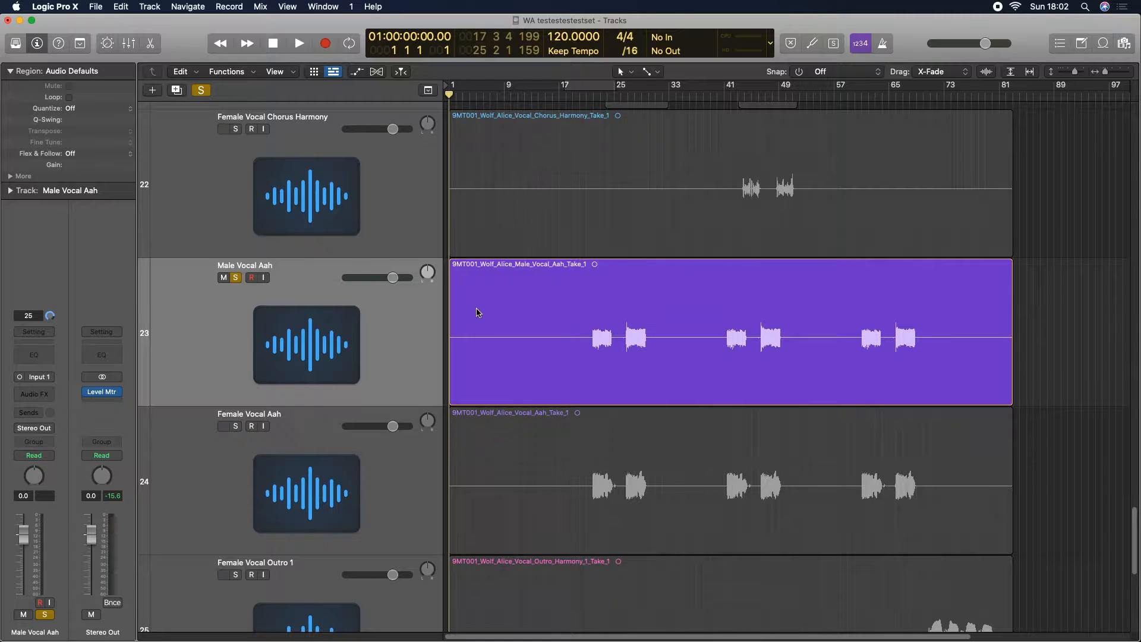
{"action": "left_click", "coordinate": [592, 334]}
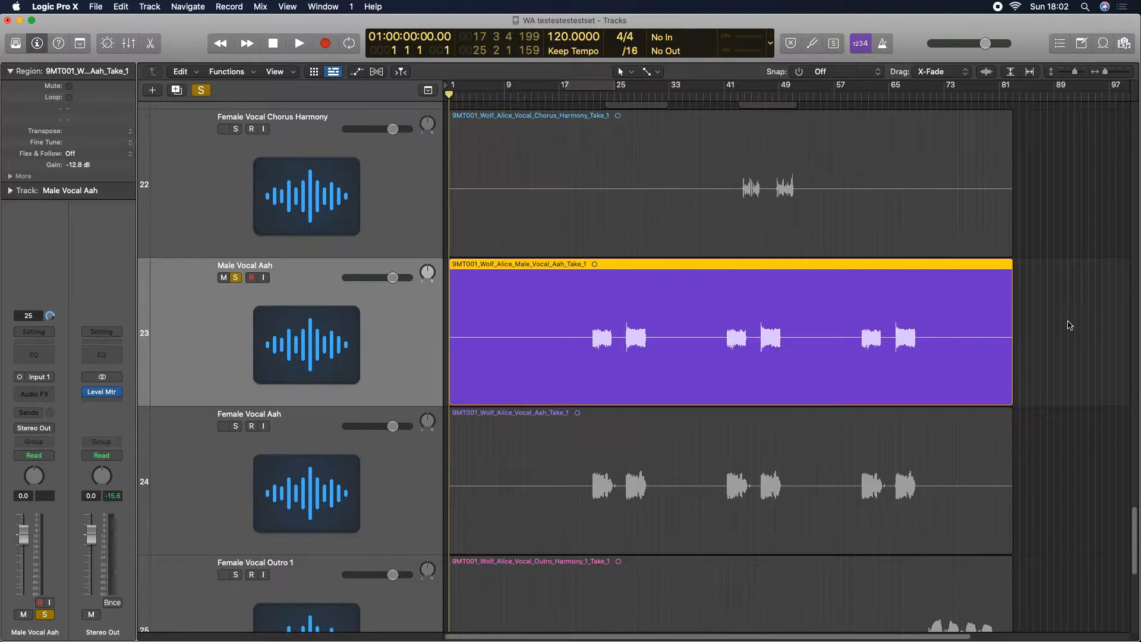
{"action": "key", "text": "ctrl+x"}
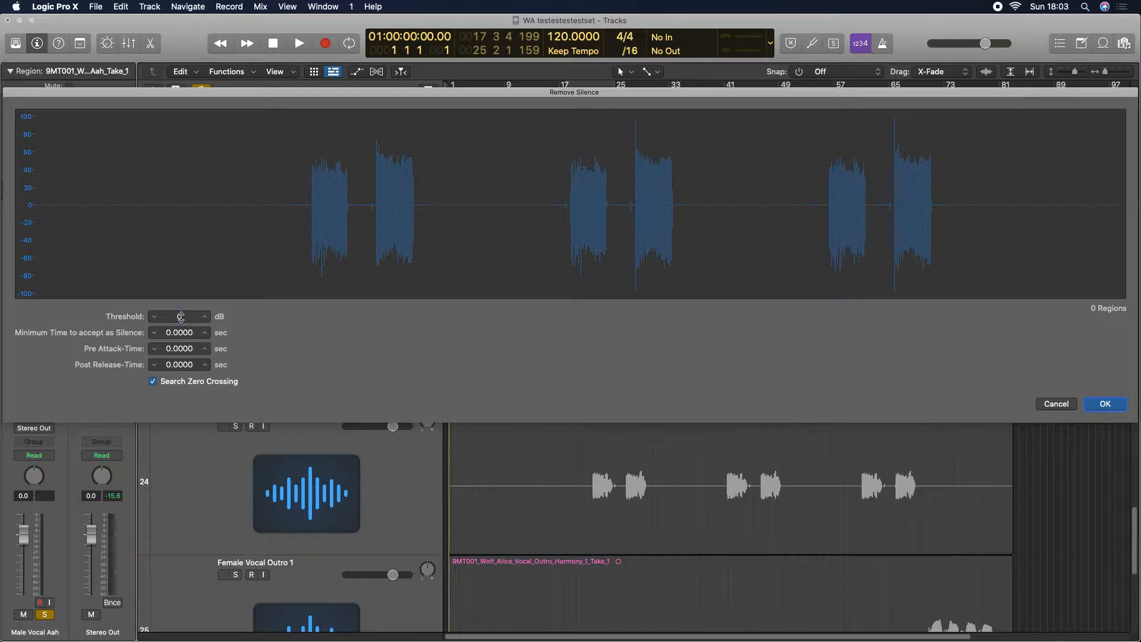
{"action": "mouse_move", "coordinate": [179, 316]}
{"action": "left_mouse_down"}
{"action": "mouse_move", "coordinate": [179, 371]}
{"action": "mouse_move", "coordinate": [181, 317]}
{"action": "left_mouse_up"}
{"action": "mouse_move", "coordinate": [179, 316]}
{"action": "left_mouse_down"}
{"action": "mouse_move", "coordinate": [175, 367]}
{"action": "mouse_move", "coordinate": [178, 308]}
{"action": "left_mouse_up"}
{"action": "left_click_drag", "start_coordinate": [178, 316], "coordinate": [179, 324]}
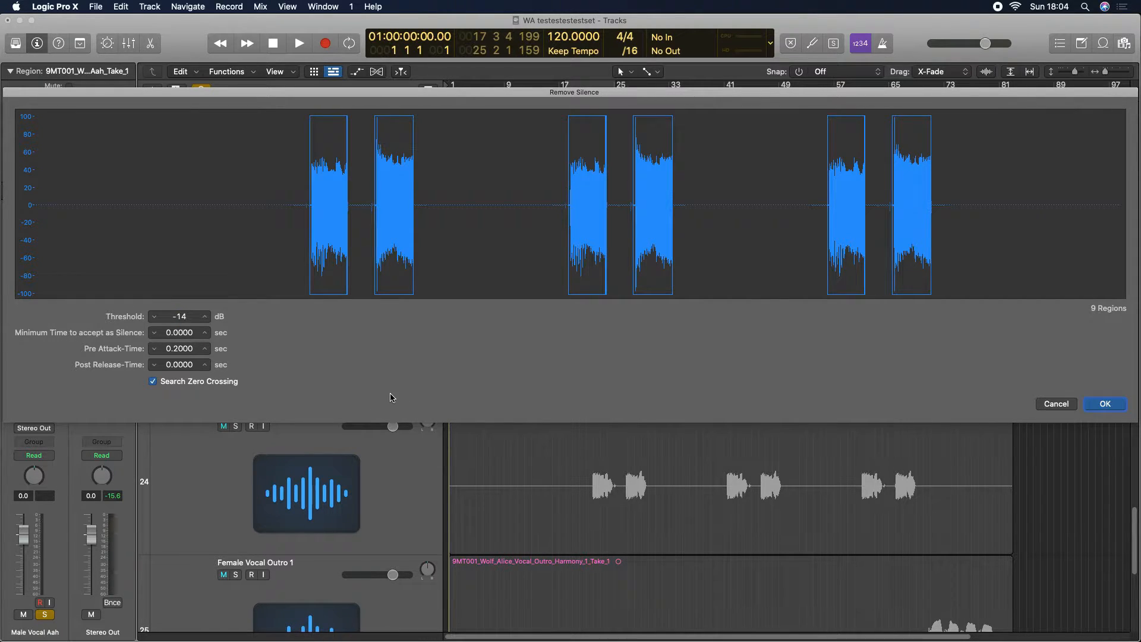
{"action": "left_click_drag", "start_coordinate": [180, 316], "coordinate": [180, 307]}
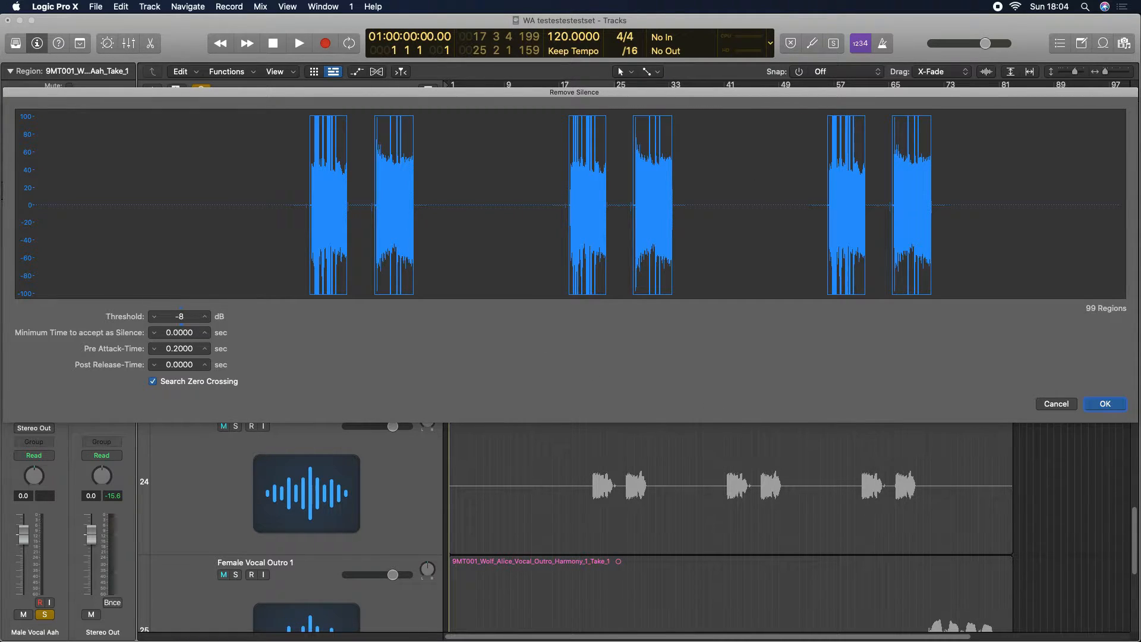
{"action": "mouse_move", "coordinate": [181, 316]}
{"action": "left_mouse_down"}
{"action": "mouse_move", "coordinate": [184, 350]}
{"action": "mouse_move", "coordinate": [183, 325]}
{"action": "left_mouse_up"}
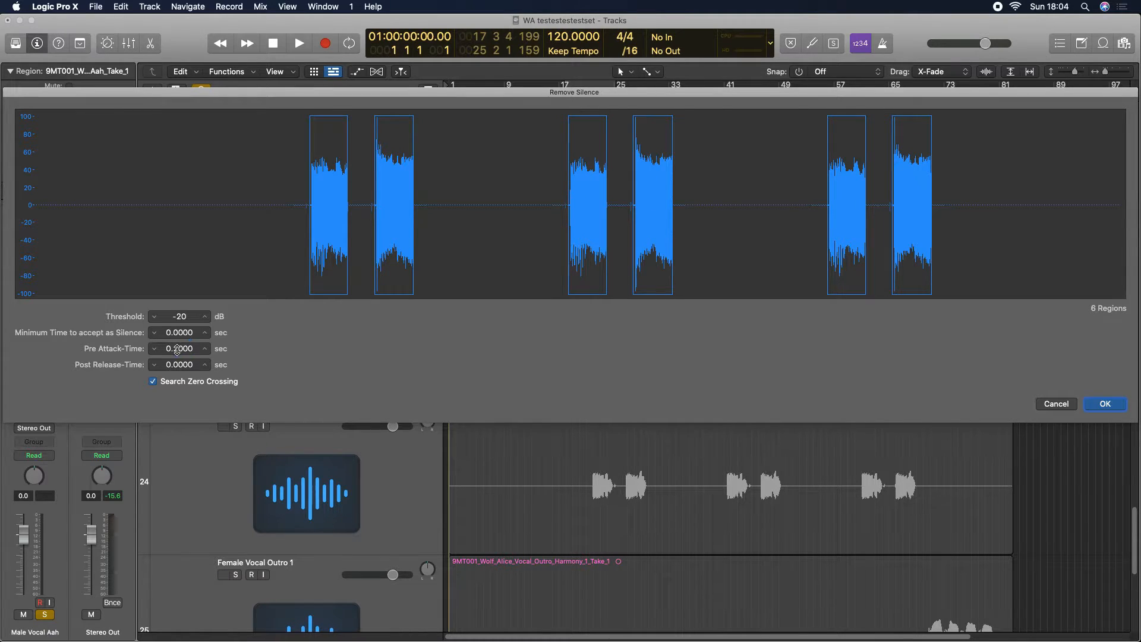
- Set the silence removal's pre attack-time to 0.9 sec and post release-time to 1.1 sec
{"action": "left_click_drag", "start_coordinate": [175, 349], "coordinate": [175, 342]}
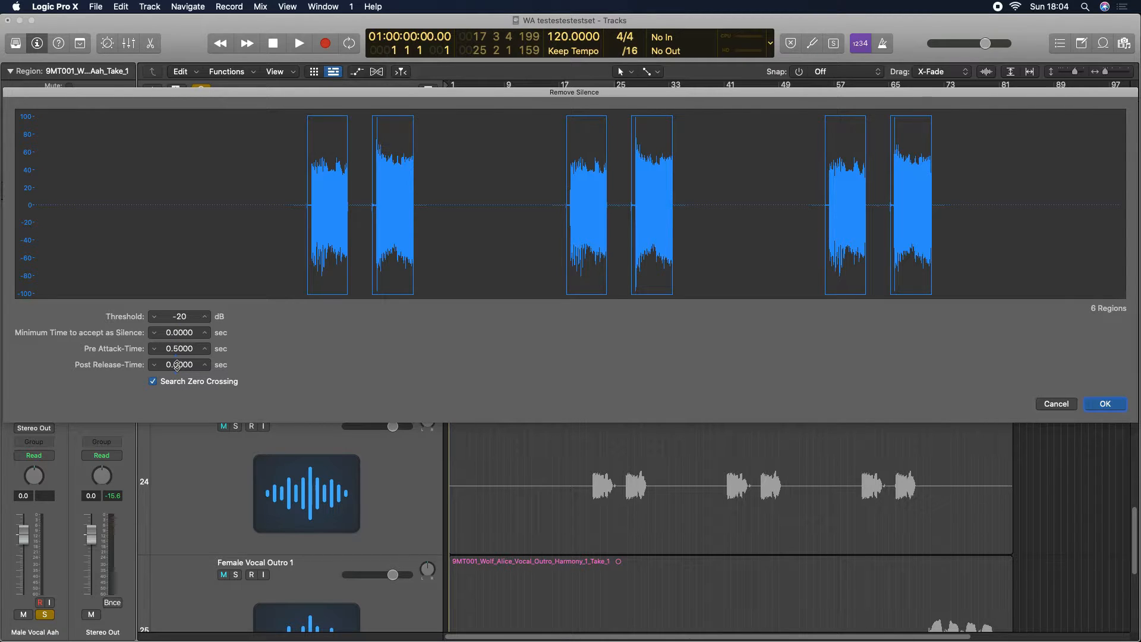
{"action": "left_click_drag", "start_coordinate": [177, 364], "coordinate": [177, 346]}
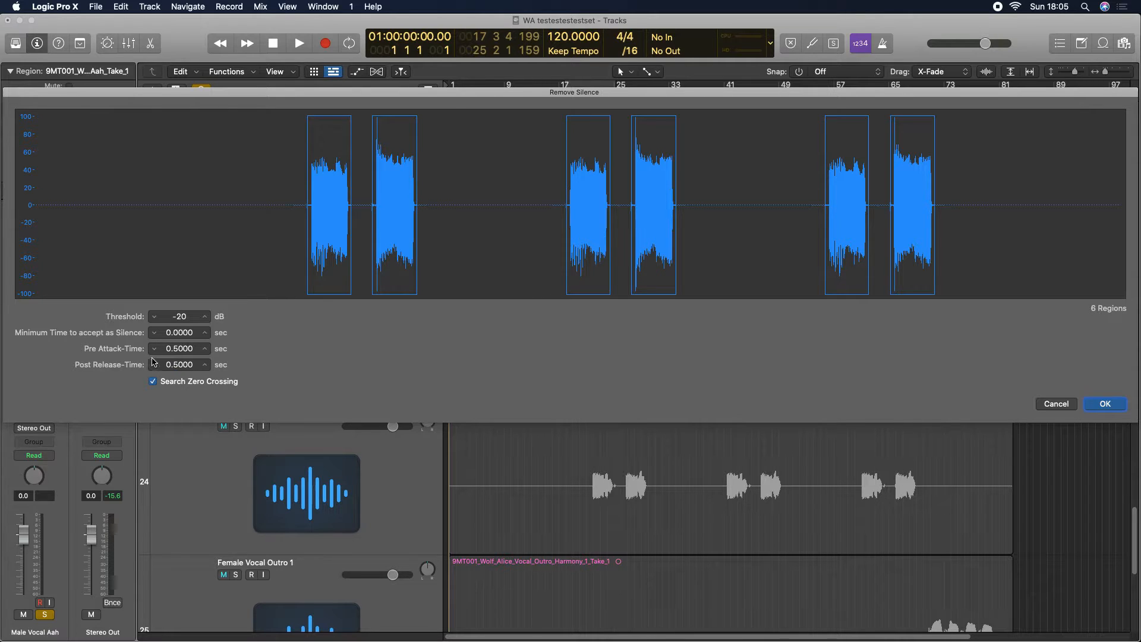
{"action": "left_click_drag", "start_coordinate": [173, 364], "coordinate": [173, 334]}
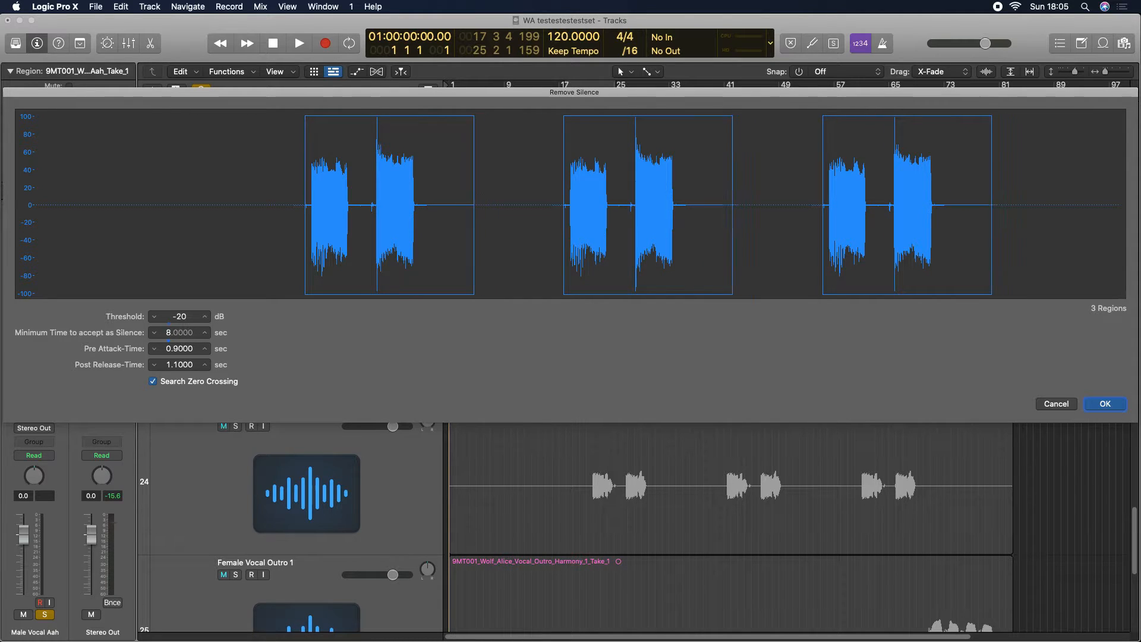
- Set the minimum time to accept as silence to 0 sec and the threshold to -10 dB, and apply the silence removal
{"action": "mouse_move", "coordinate": [169, 333]}
{"action": "left_mouse_down"}
{"action": "mouse_move", "coordinate": [168, 315]}
{"action": "mouse_move", "coordinate": [169, 328]}
{"action": "left_mouse_up"}
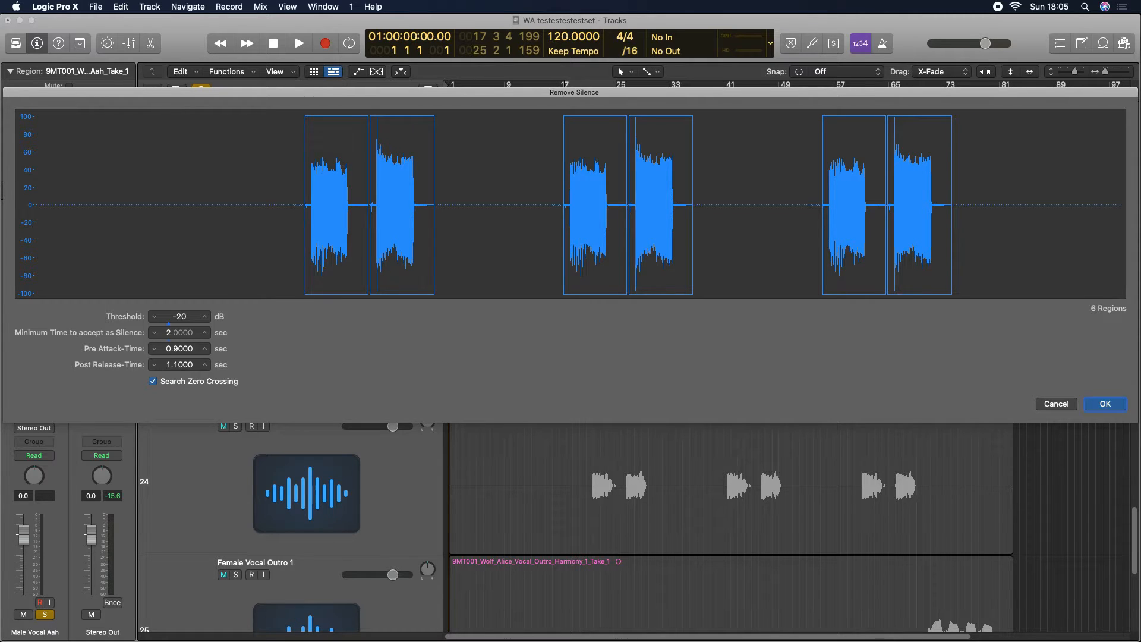
{"action": "left_click_drag", "start_coordinate": [169, 328], "coordinate": [169, 332]}
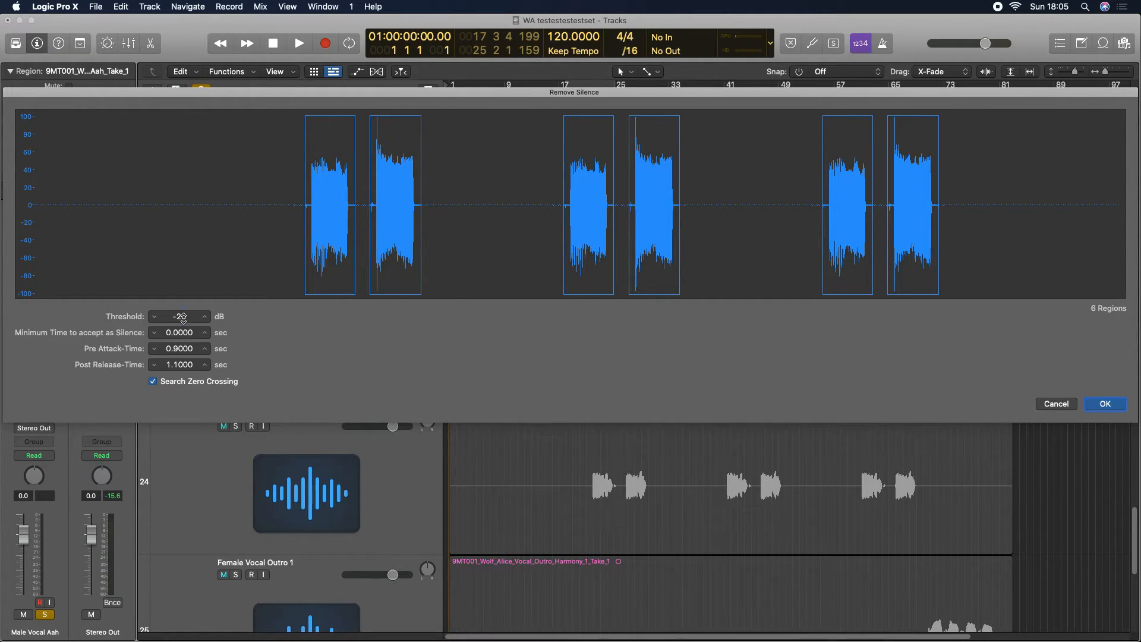
{"action": "left_click_drag", "start_coordinate": [182, 318], "coordinate": [182, 311]}
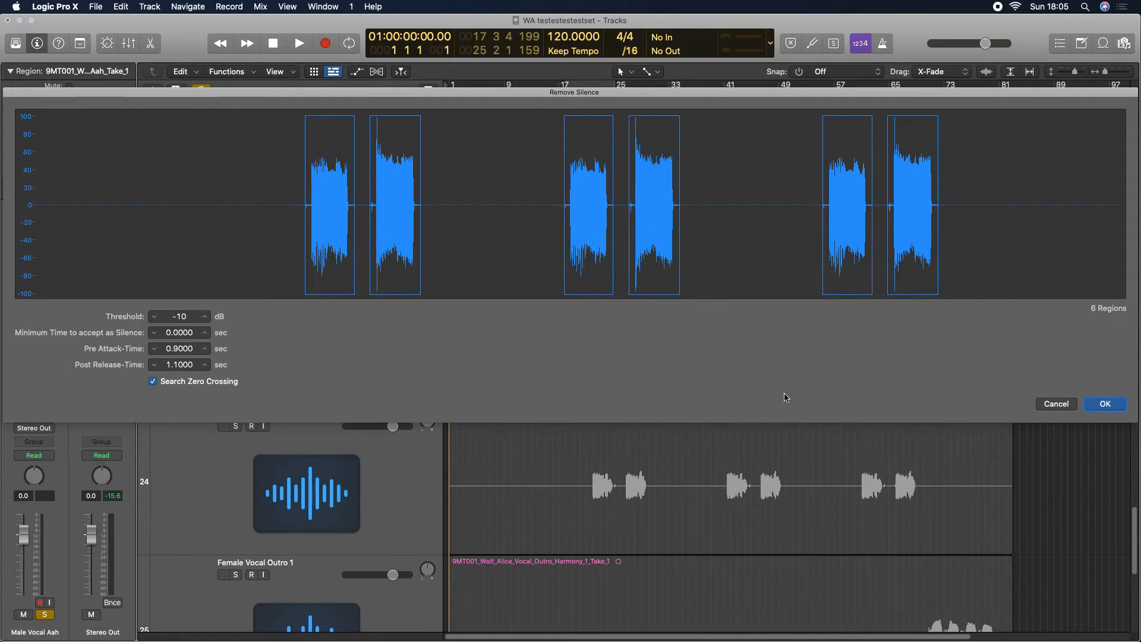
{"action": "left_click", "coordinate": [1102, 404]}
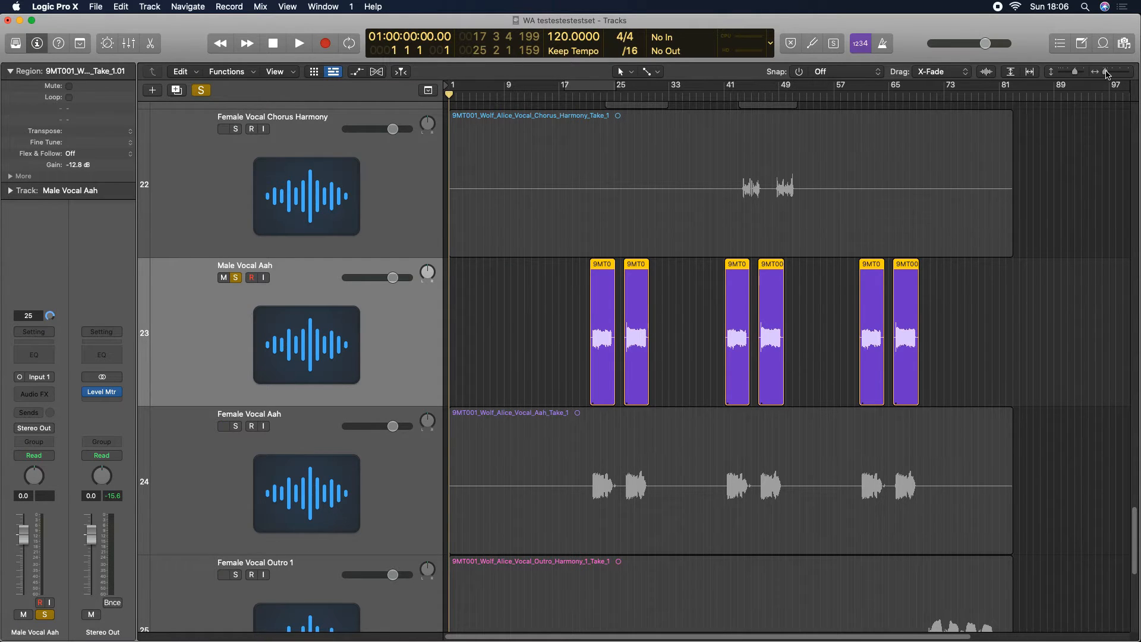
- Select all six Male Vocal Aah regions and add linear fades over the silent margins before and after each vocal
{"action": "left_click_drag", "start_coordinate": [1107, 72], "coordinate": [1106, 72]}
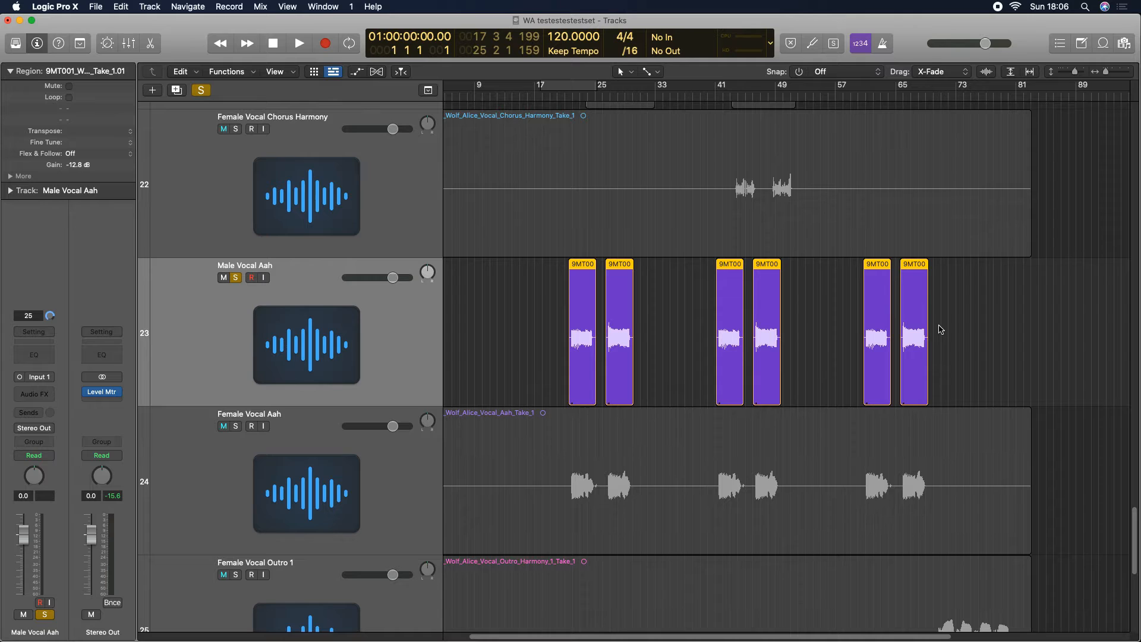
{"action": "left_click_drag", "start_coordinate": [1031, 319], "coordinate": [534, 321]}
{"action": "left_click_drag", "start_coordinate": [1105, 72], "coordinate": [1110, 72]}
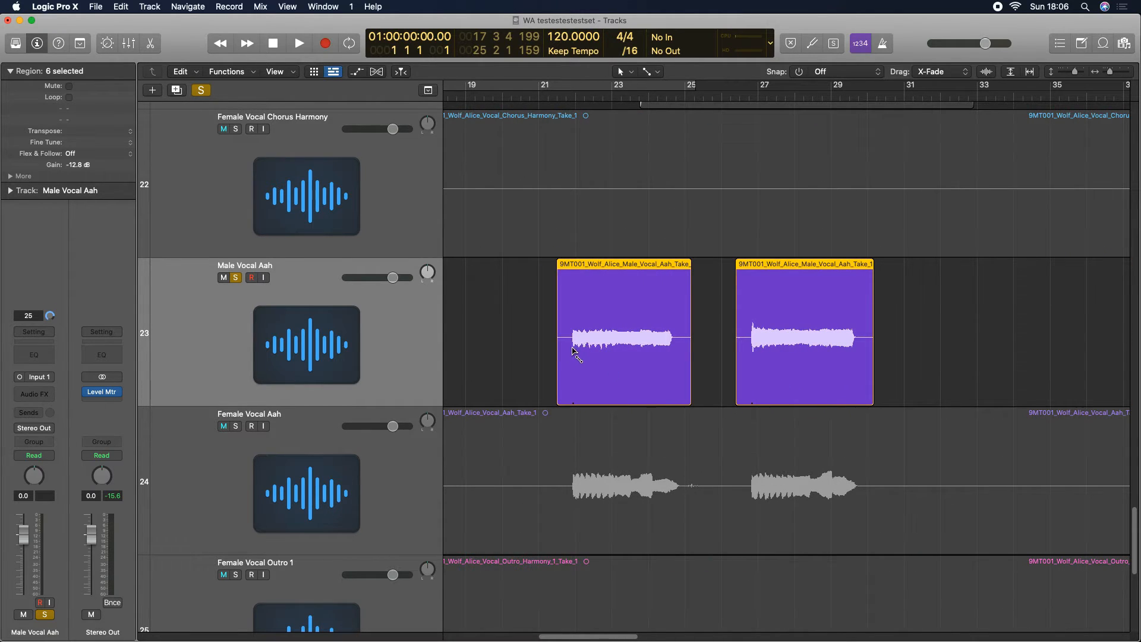
{"action": "left_click_drag", "start_coordinate": [572, 349], "coordinate": [532, 346]}
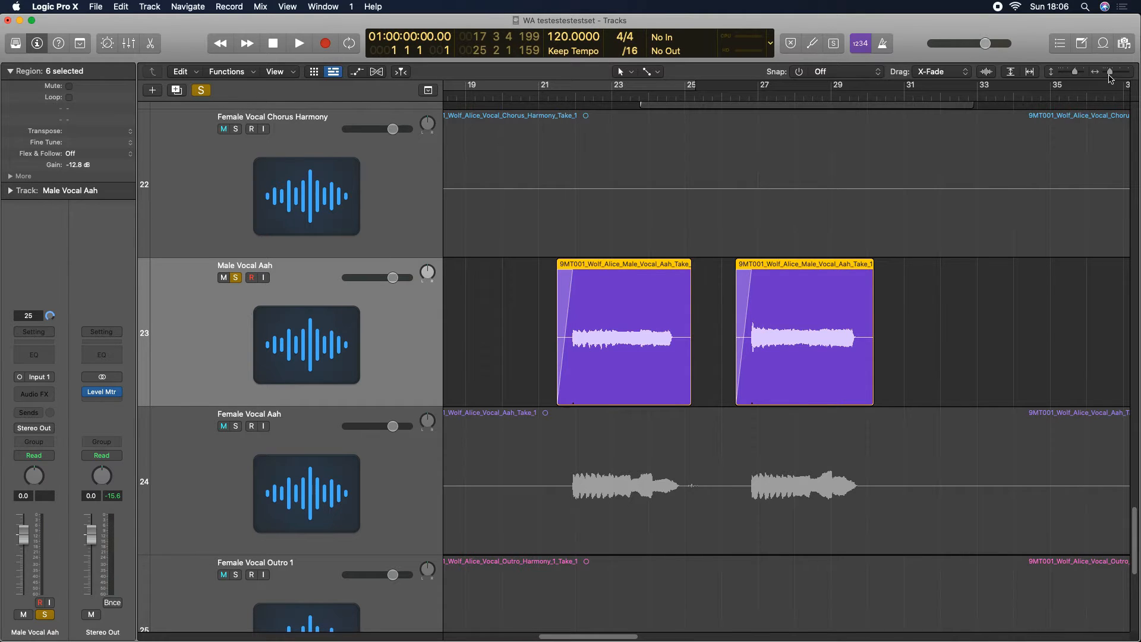
{"action": "left_click_drag", "start_coordinate": [1110, 72], "coordinate": [1107, 71]}
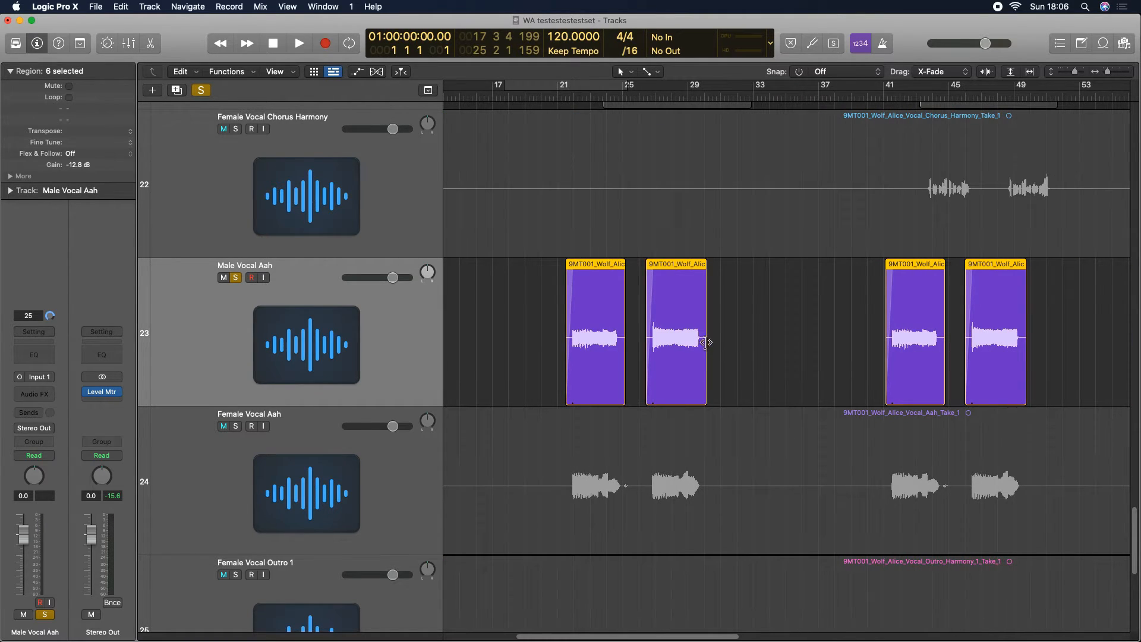
{"action": "left_click_drag", "start_coordinate": [706, 348], "coordinate": [744, 344]}
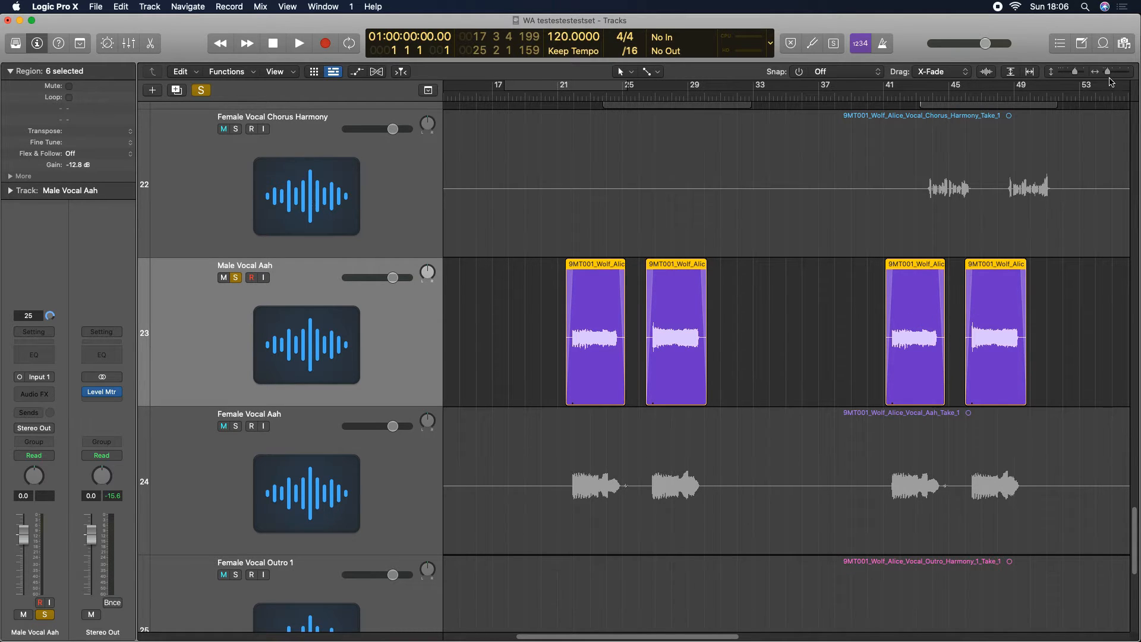
- Curve the fade-ins and fade-outs of the six regions and extend the fade-outs back to the end of the vocal waveform
{"action": "left_click_drag", "start_coordinate": [1108, 72], "coordinate": [1112, 72]}
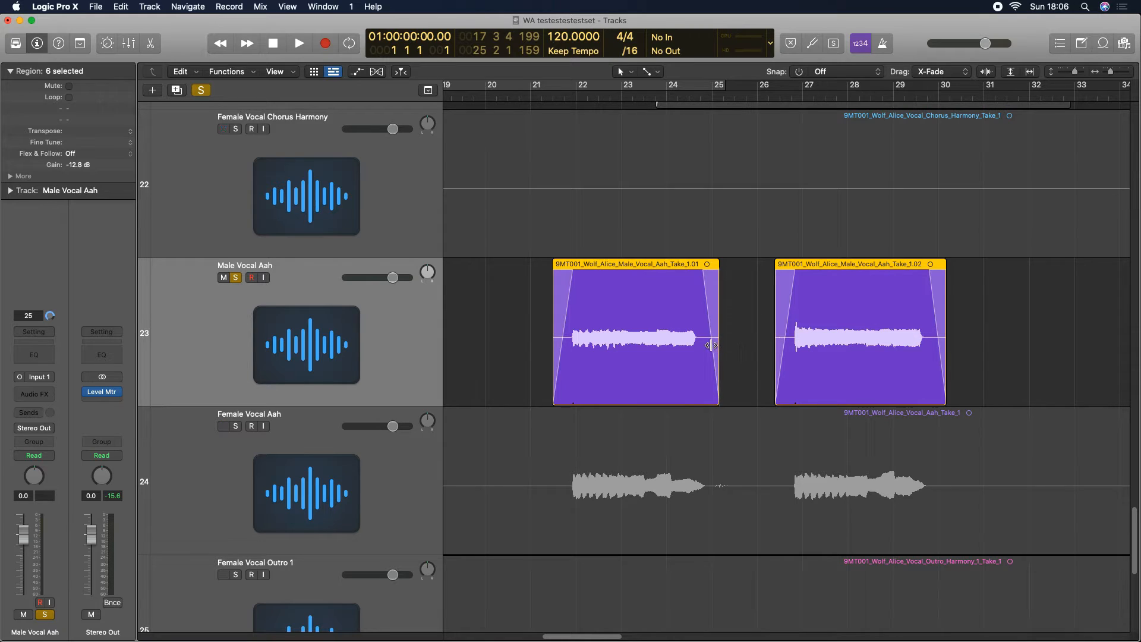
{"action": "left_click_drag", "start_coordinate": [712, 347], "coordinate": [690, 357]}
{"action": "mouse_move", "coordinate": [561, 359]}
{"action": "left_mouse_down"}
{"action": "mouse_move", "coordinate": [583, 366]}
{"action": "mouse_move", "coordinate": [572, 369]}
{"action": "left_mouse_up"}
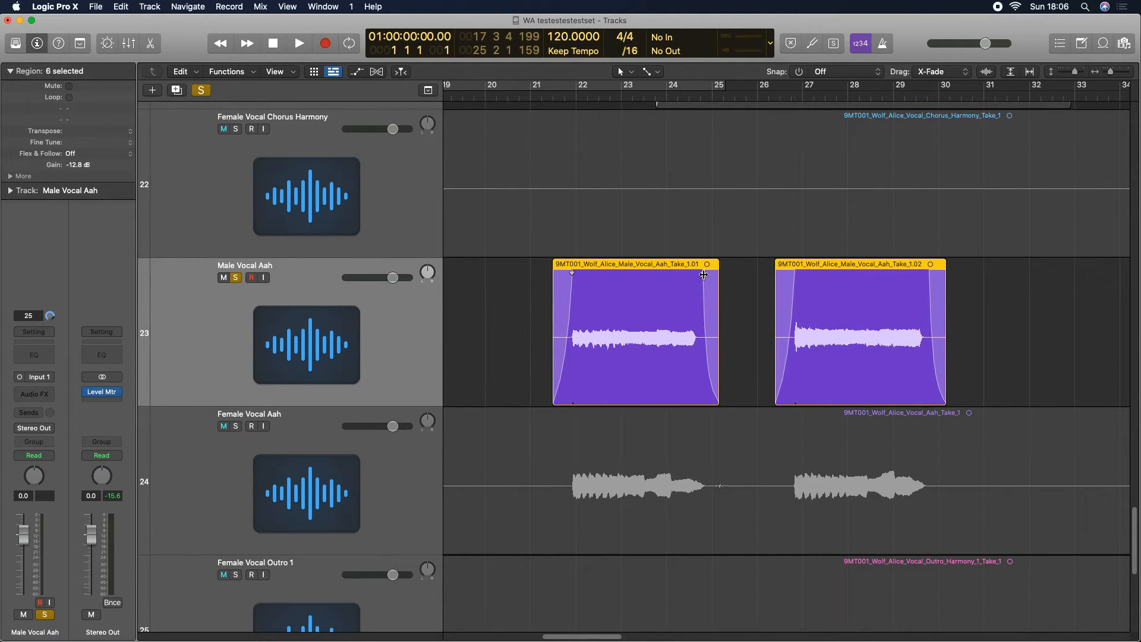
{"action": "left_click_drag", "start_coordinate": [704, 274], "coordinate": [698, 274]}
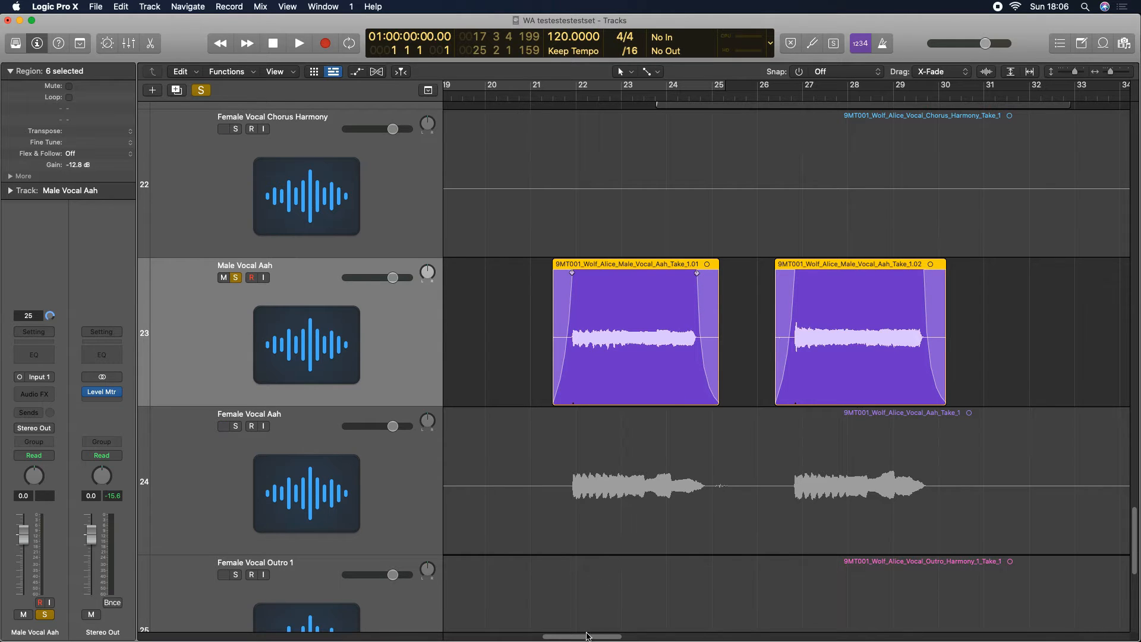
- Play the Male Vocal Aah track from just before bar 41 to check the faded regions
{"action": "left_click_drag", "start_coordinate": [587, 636], "coordinate": [769, 639]}
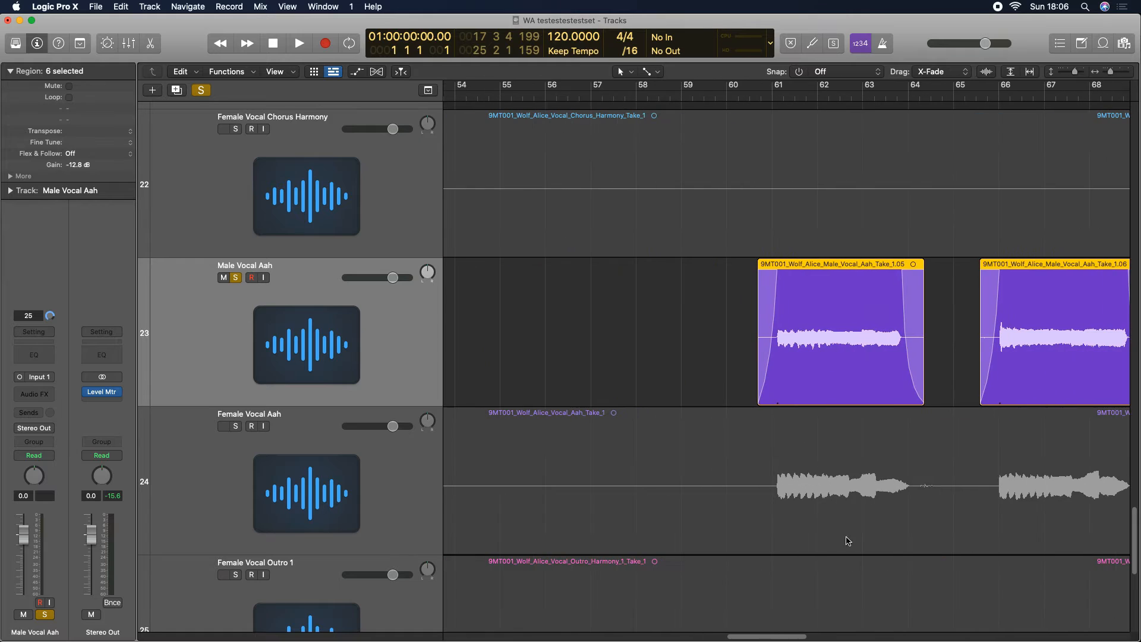
{"action": "left_click_drag", "start_coordinate": [1111, 73], "coordinate": [1103, 81]}
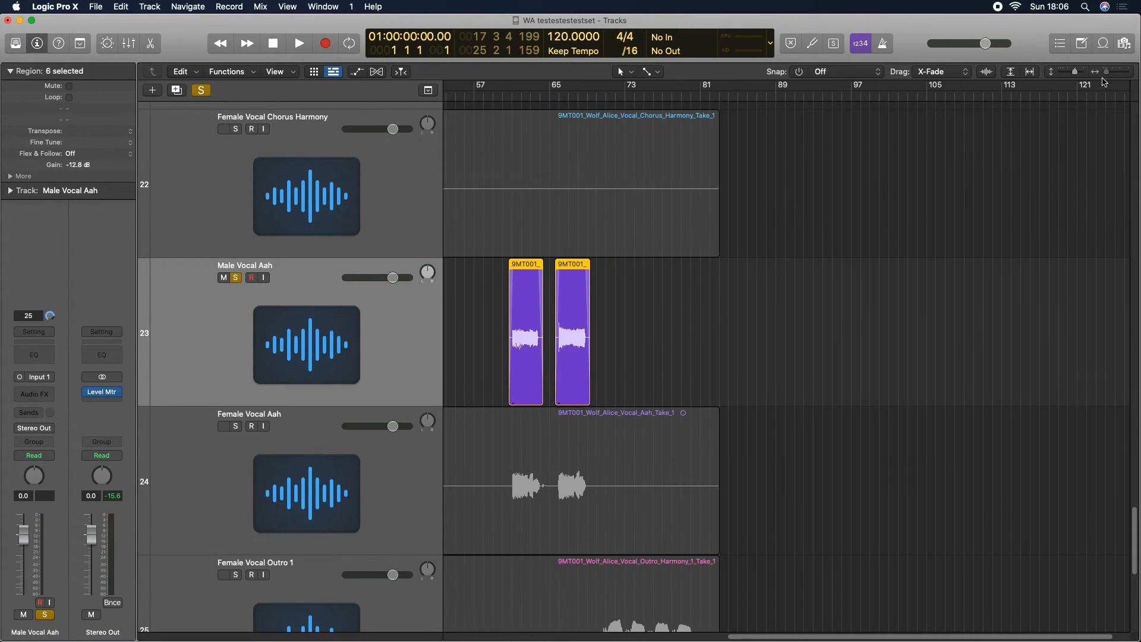
{"action": "left_click_drag", "start_coordinate": [801, 639], "coordinate": [651, 639]}
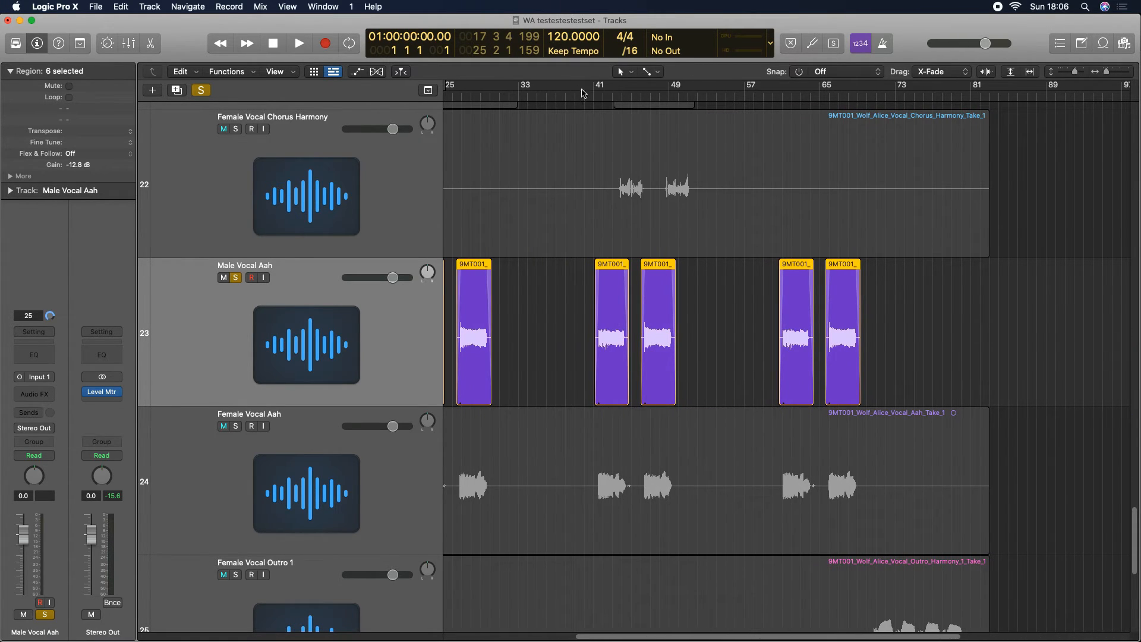
{"action": "left_click", "coordinate": [592, 96]}
{"action": "key", "text": "space"}
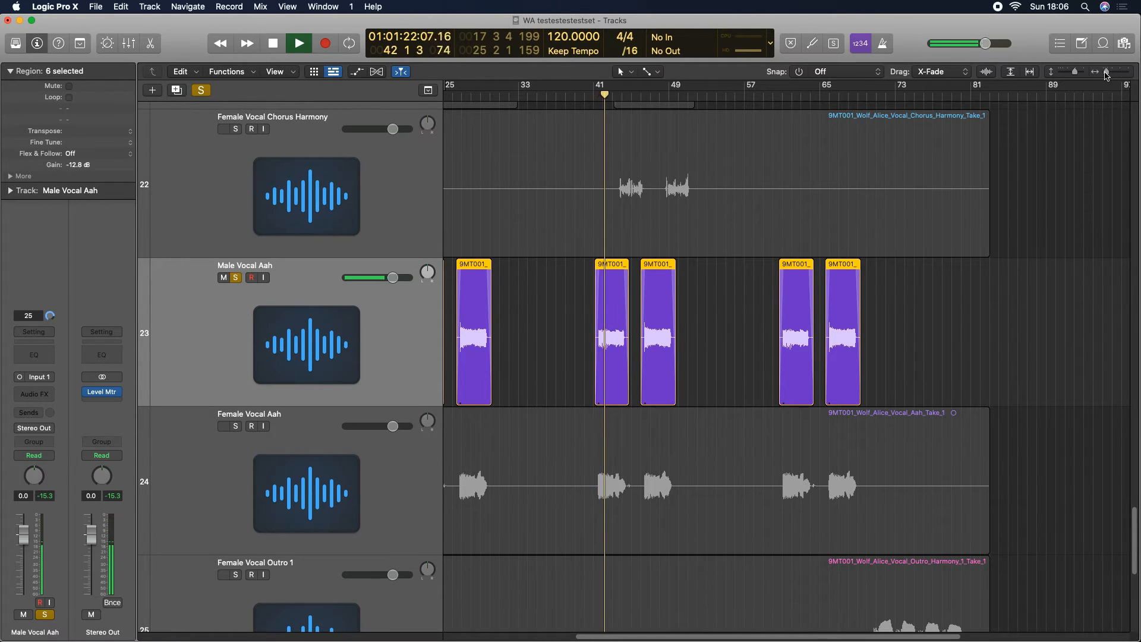
{"action": "left_click_drag", "start_coordinate": [1107, 72], "coordinate": [1110, 74]}
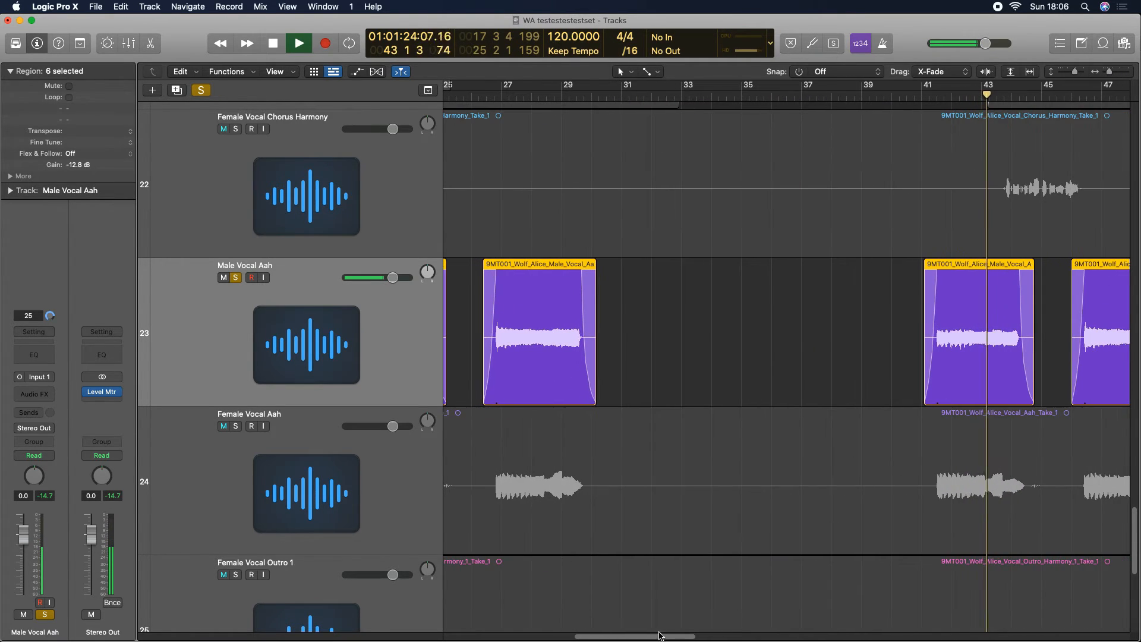
{"action": "left_click_drag", "start_coordinate": [647, 635], "coordinate": [706, 635]}
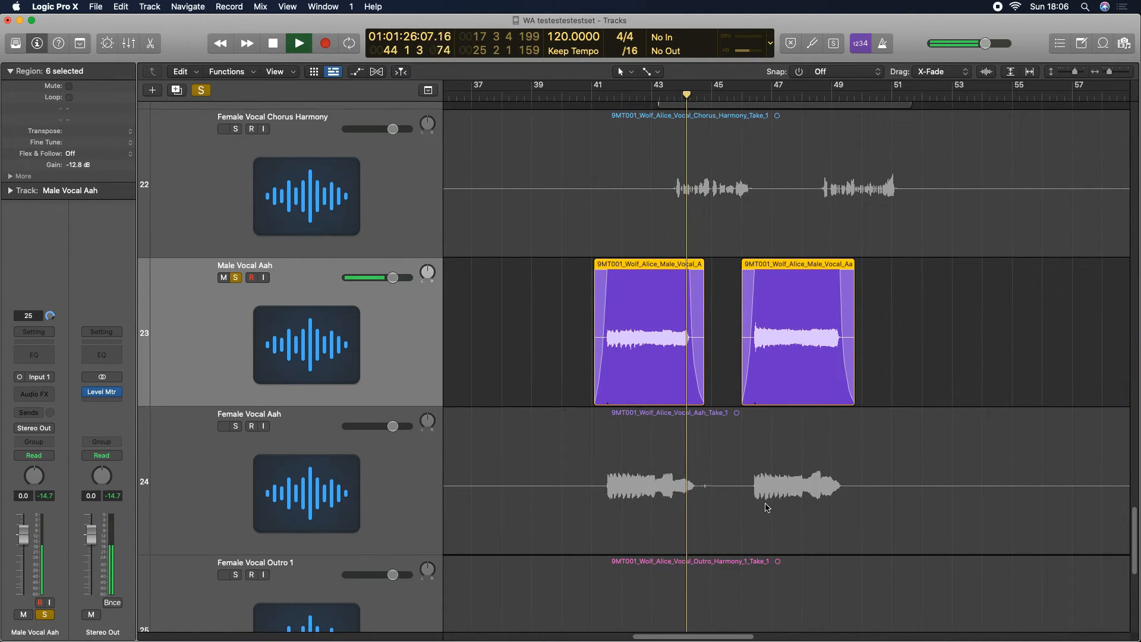
{"action": "key", "text": "space"}
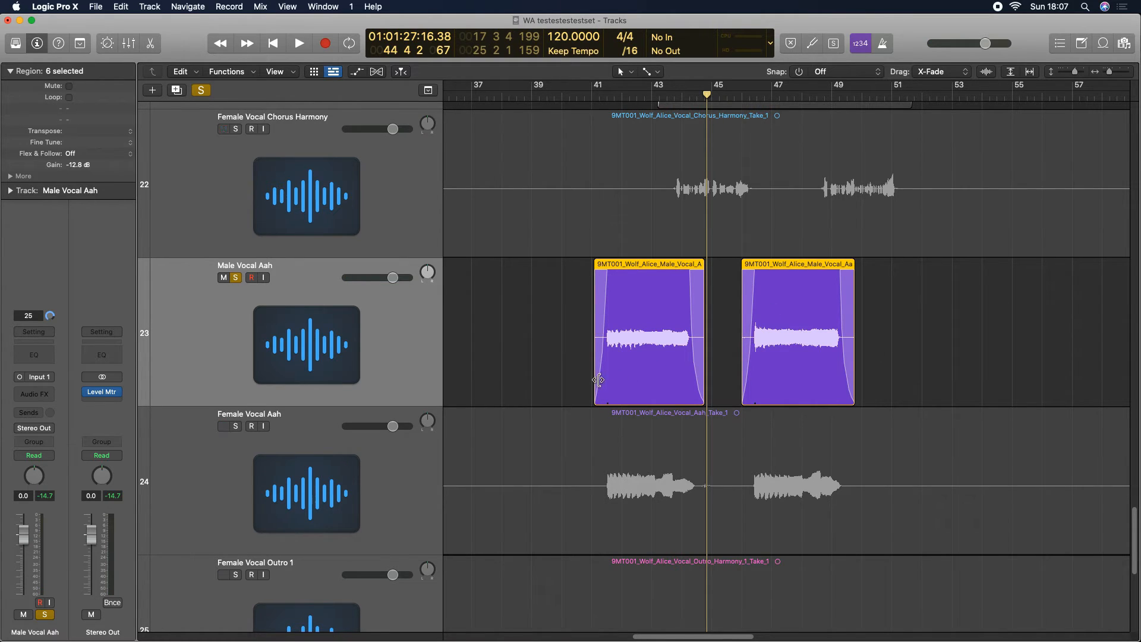
- Trim the starts and ends of the six regions closer to the vocals and shorten their fade-ins and fade-outs to match
{"action": "left_click_drag", "start_coordinate": [598, 381], "coordinate": [606, 382]}
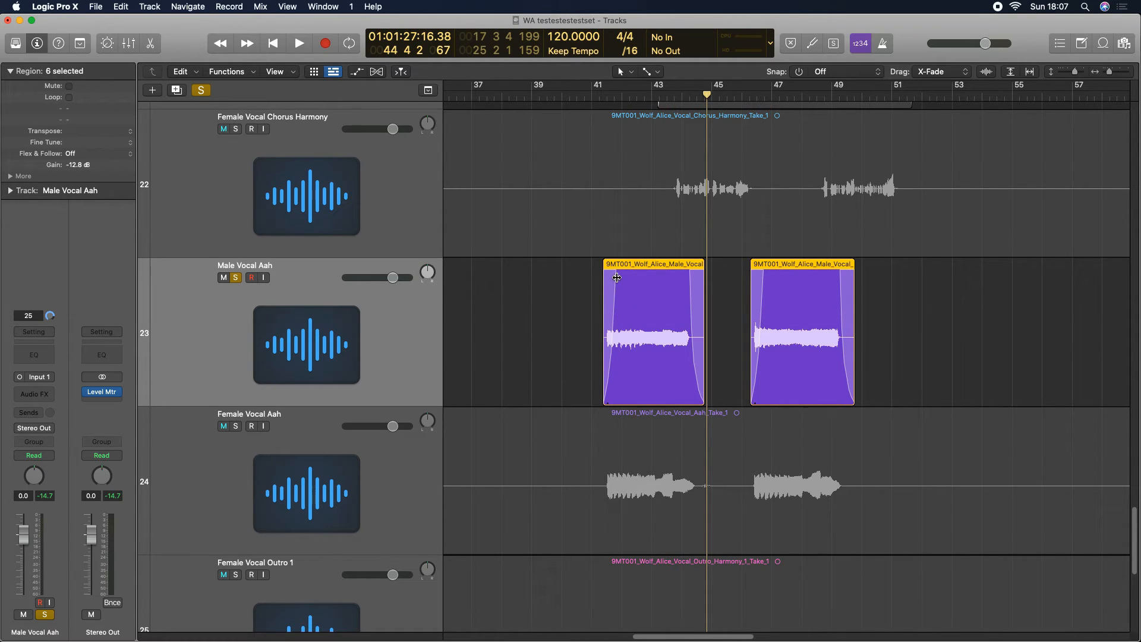
{"action": "left_click_drag", "start_coordinate": [617, 278], "coordinate": [605, 277]}
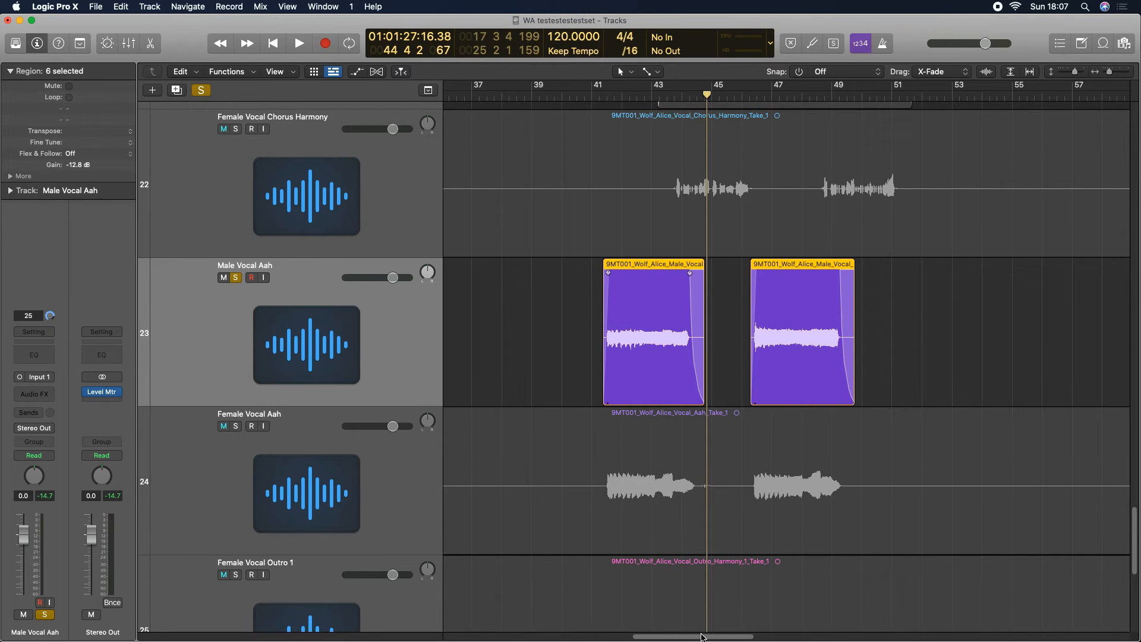
{"action": "left_click_drag", "start_coordinate": [702, 636], "coordinate": [808, 636]}
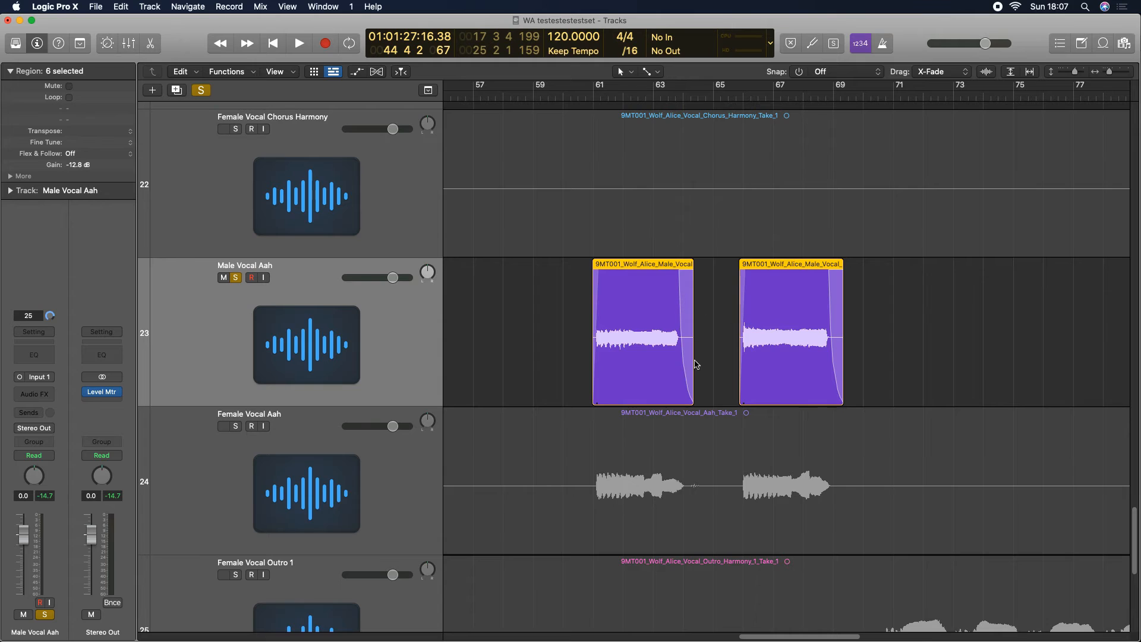
{"action": "left_click_drag", "start_coordinate": [690, 387], "coordinate": [682, 388]}
{"action": "left_click_drag", "start_coordinate": [671, 274], "coordinate": [677, 275]}
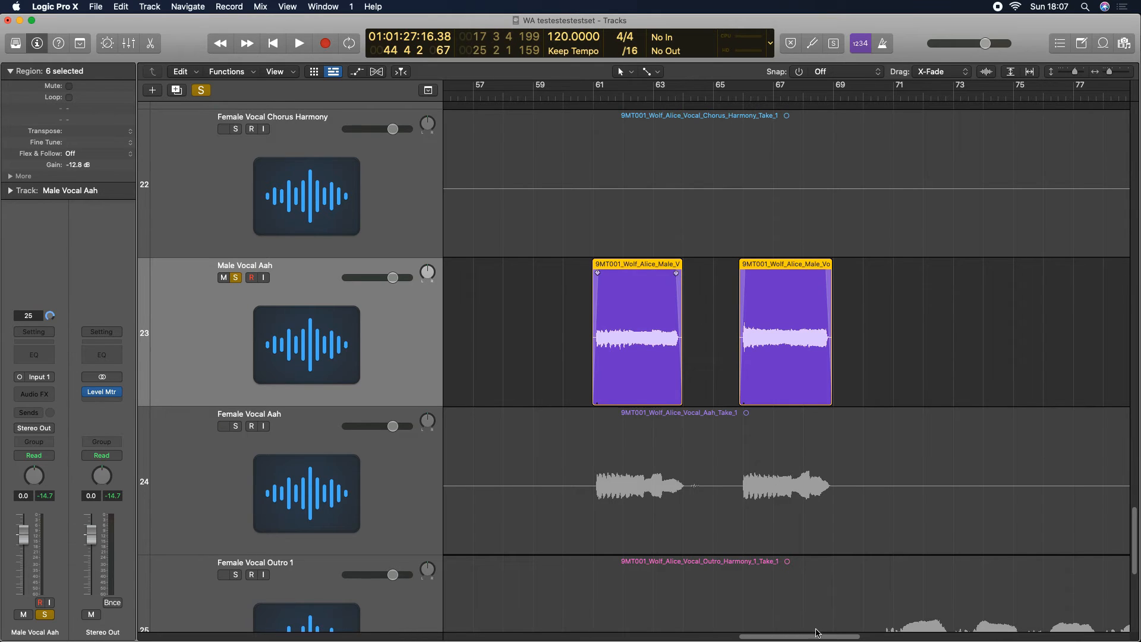
- Play the trimmed region near bar 41 to check its shortened fades
{"action": "left_click_drag", "start_coordinate": [815, 639], "coordinate": [722, 638]}
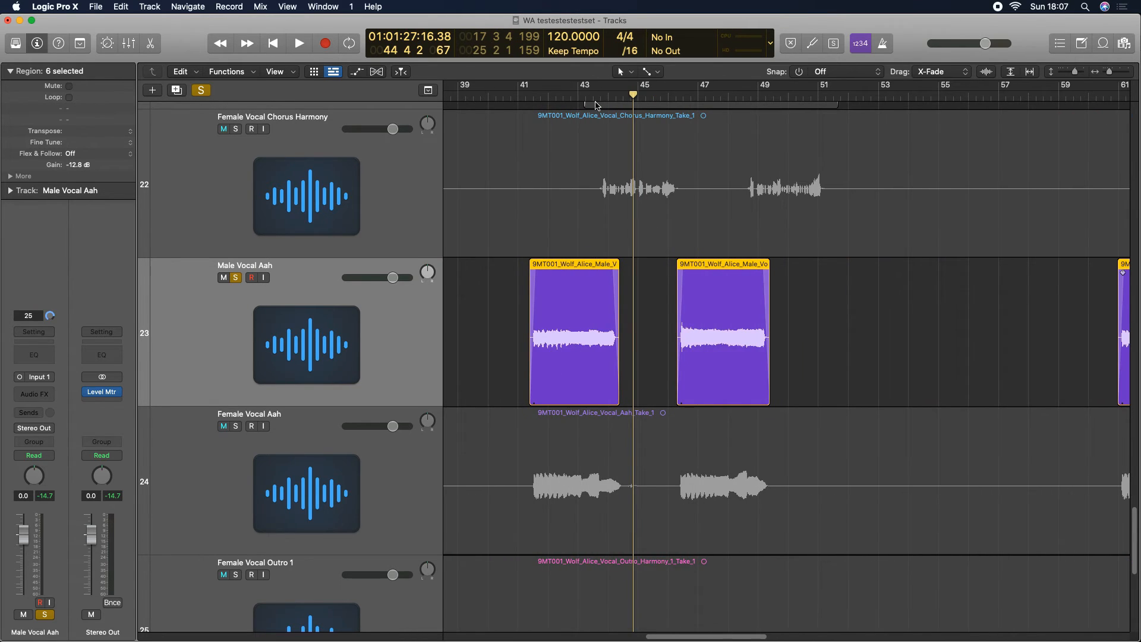
{"action": "left_click", "coordinate": [515, 102]}
{"action": "key", "text": "space"}
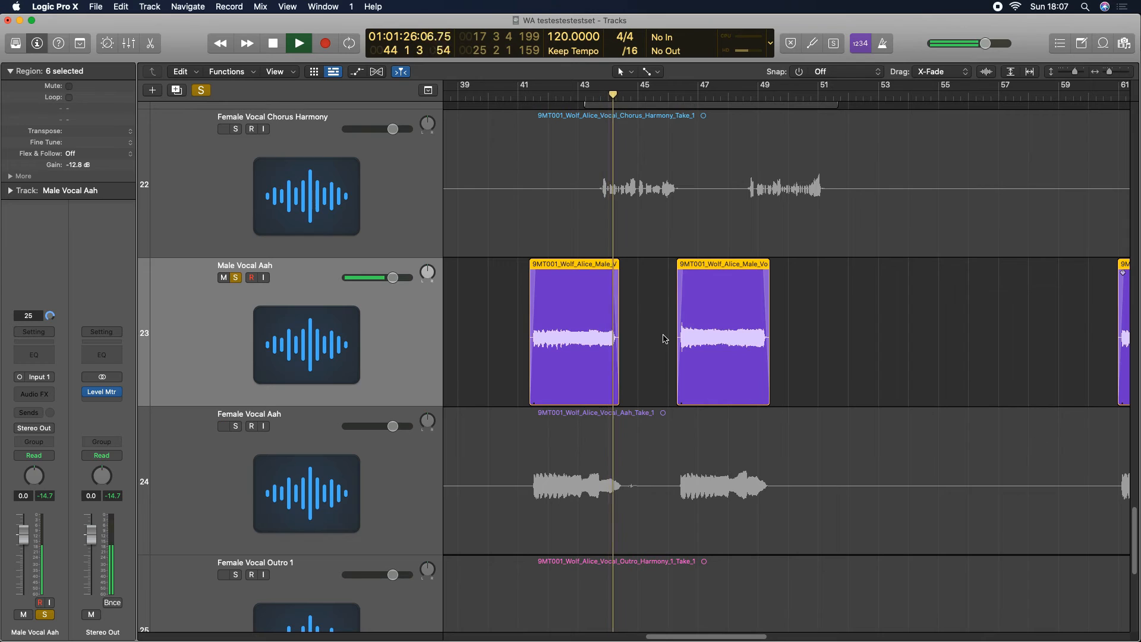
{"action": "key", "text": "space"}
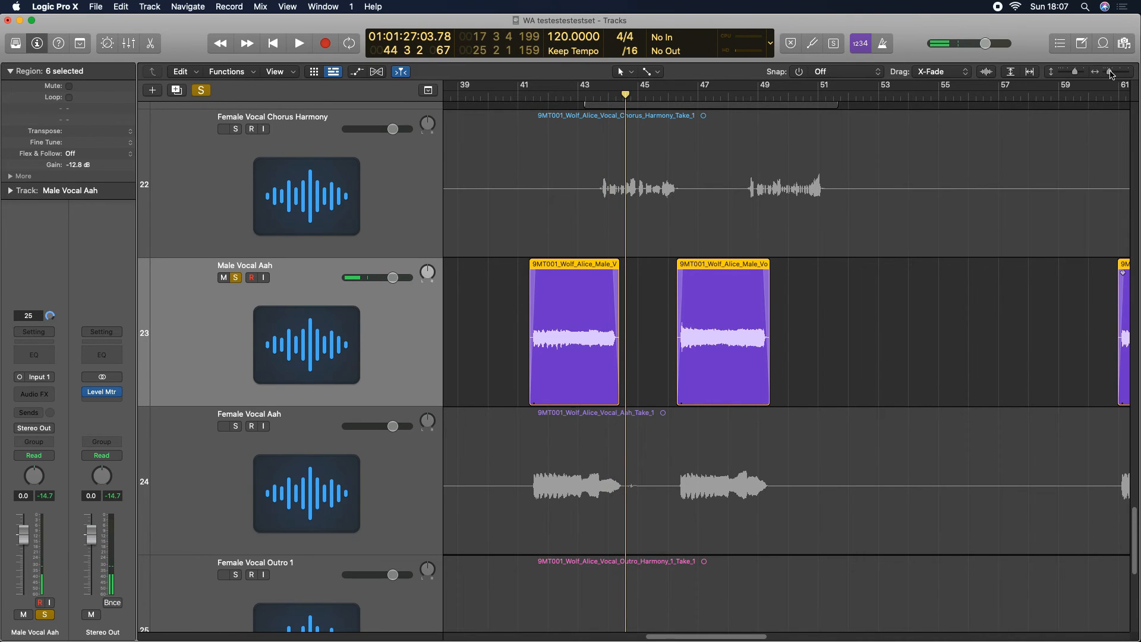
{"action": "left_click_drag", "start_coordinate": [1110, 71], "coordinate": [1073, 76]}
{"action": "scroll", "coordinate": [726, 539], "scroll_direction": "left", "scroll_amount": 5}
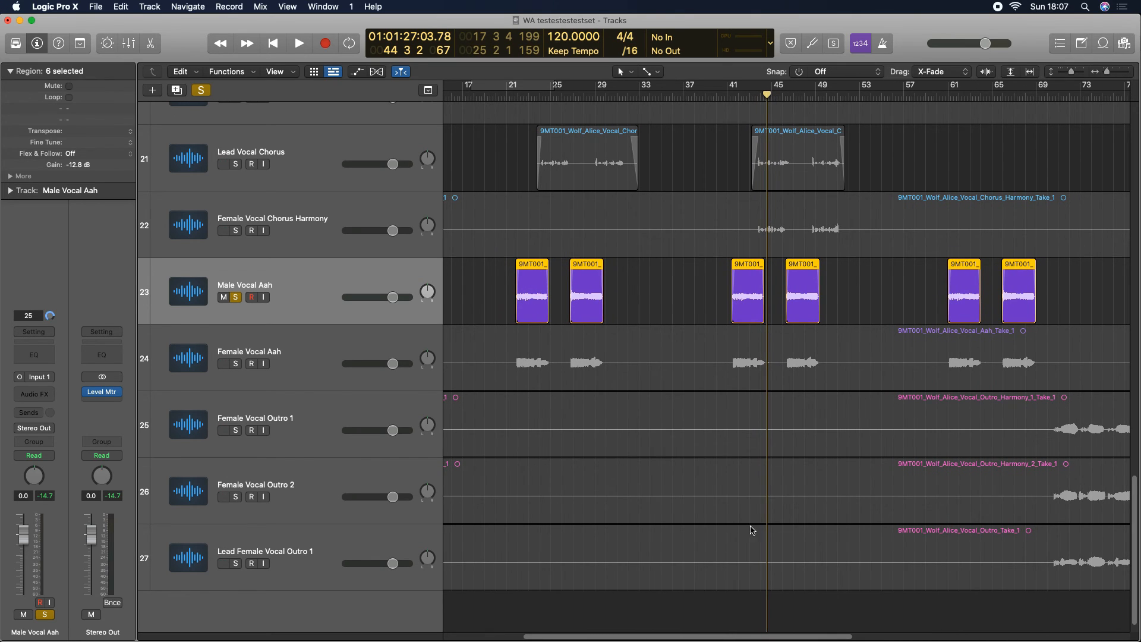
{"action": "left_click_drag", "start_coordinate": [1072, 74], "coordinate": [1116, 74]}
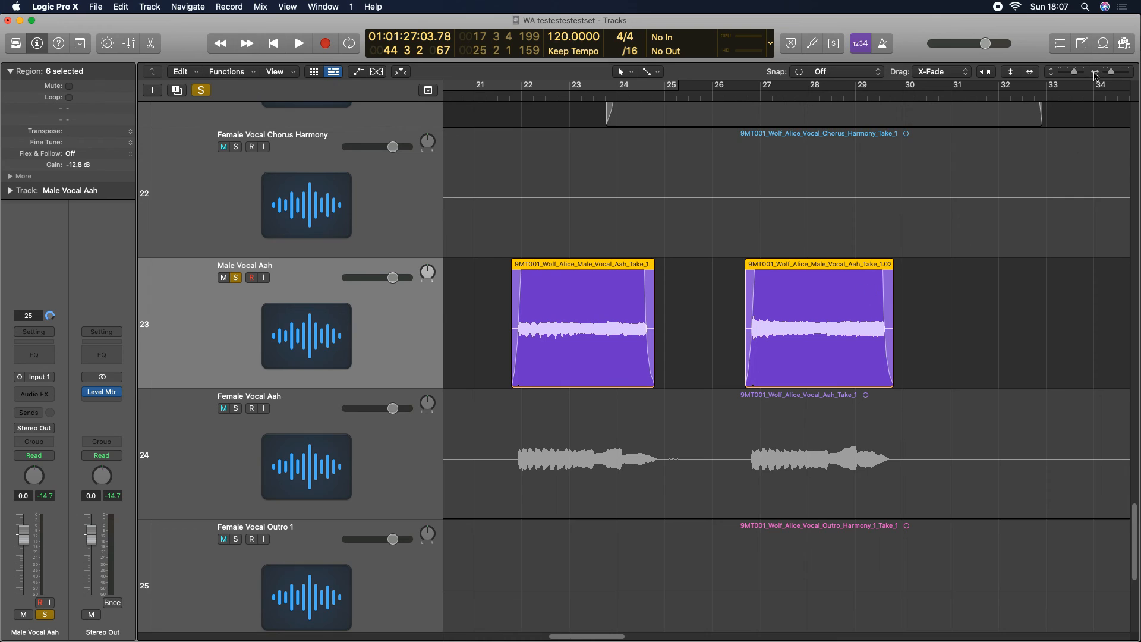
{"action": "left_click_drag", "start_coordinate": [1112, 72], "coordinate": [1107, 72]}
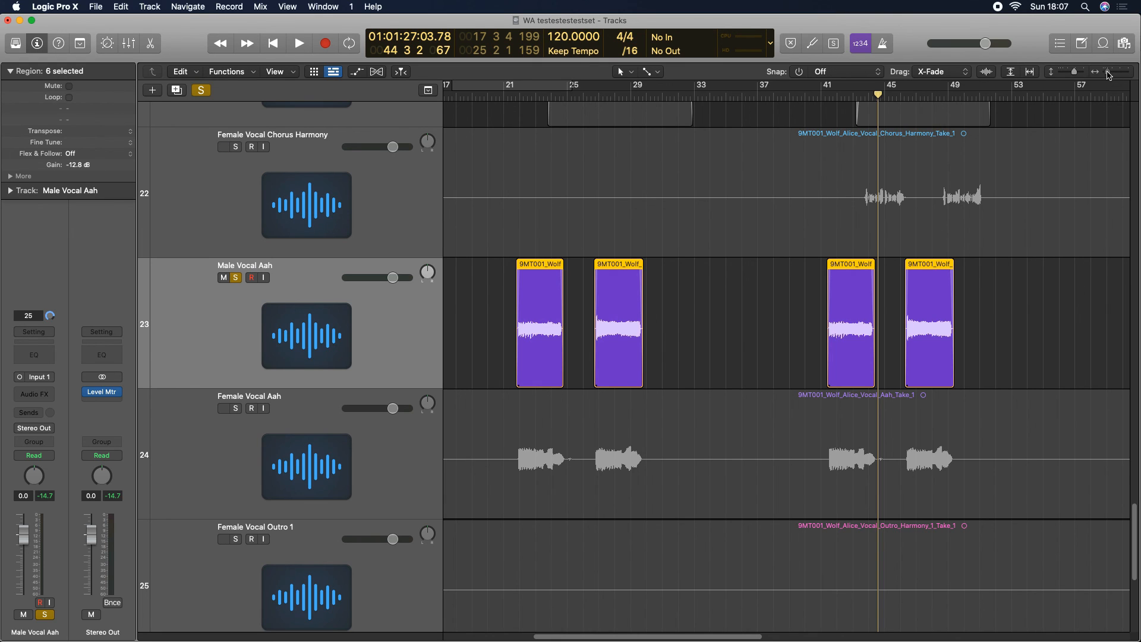
{"action": "left_click_drag", "start_coordinate": [1109, 74], "coordinate": [1071, 76]}
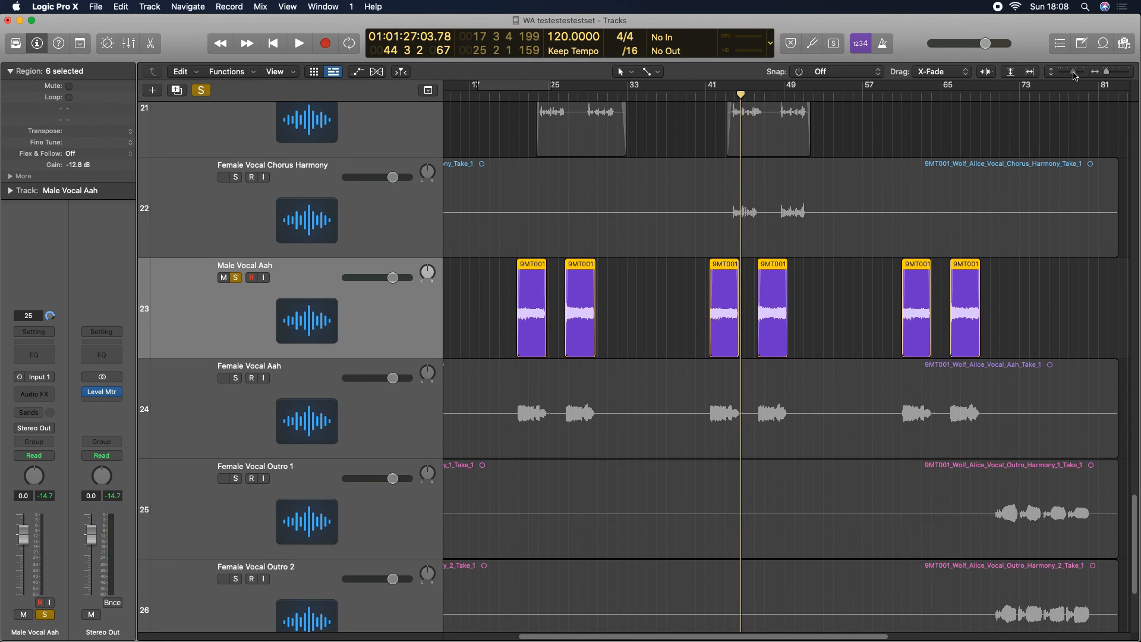